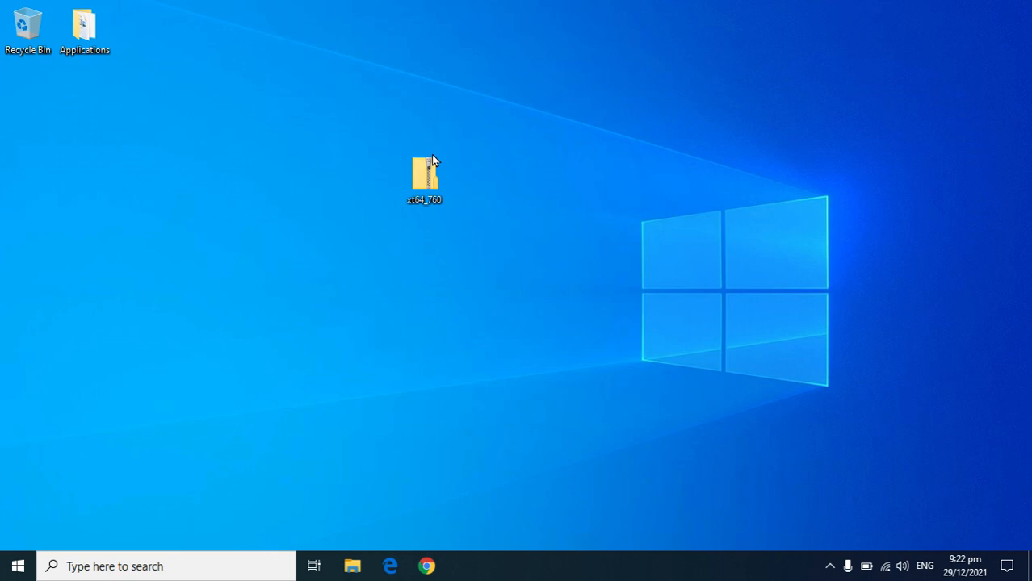
Install EXTREME 7.6 from the xt64_760 archive into the default folder with a desktop shortcut, and close the installer and archive windows.
double_click(427, 171)
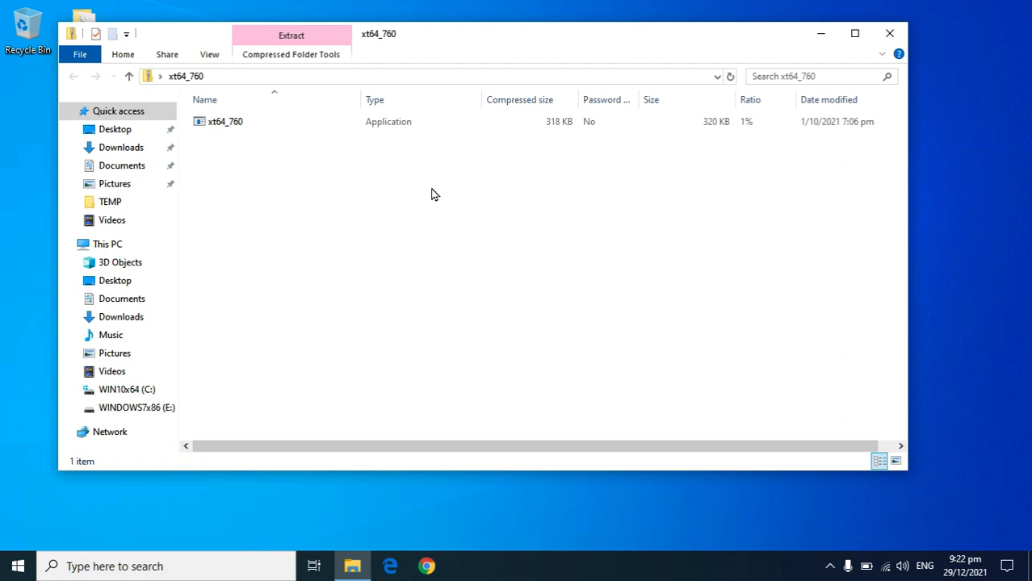
double_click(244, 121)
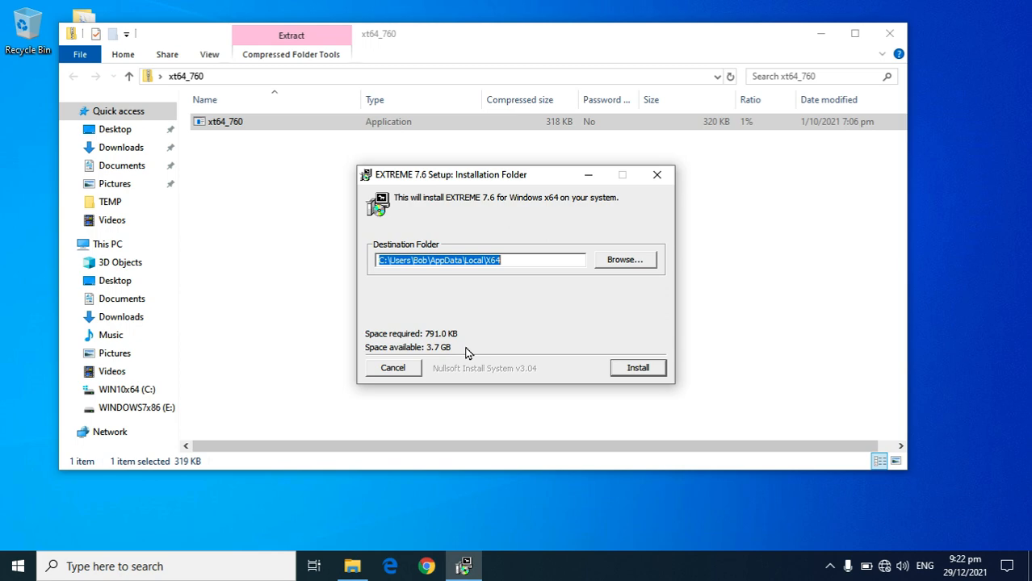
click(634, 370)
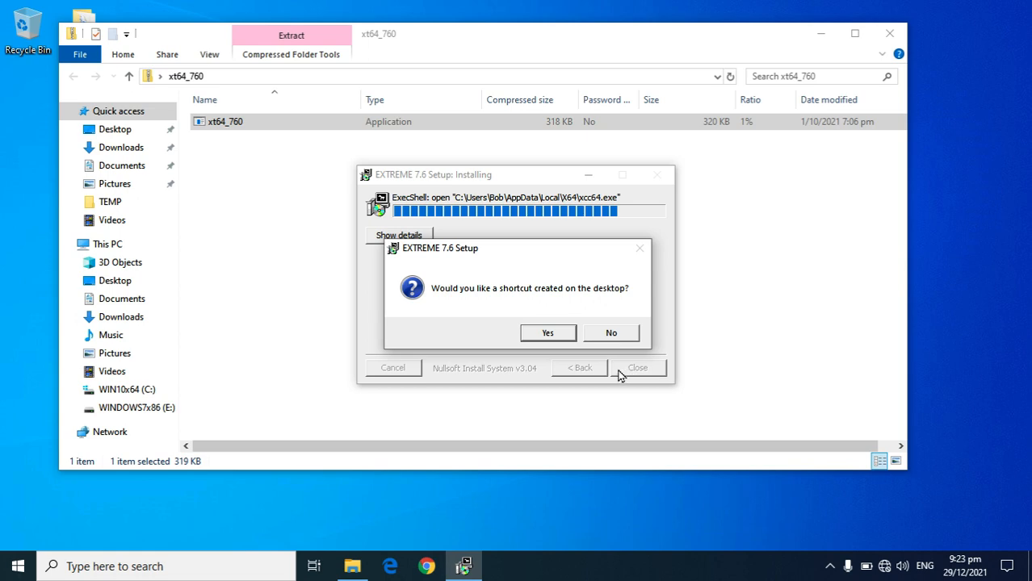
click(555, 338)
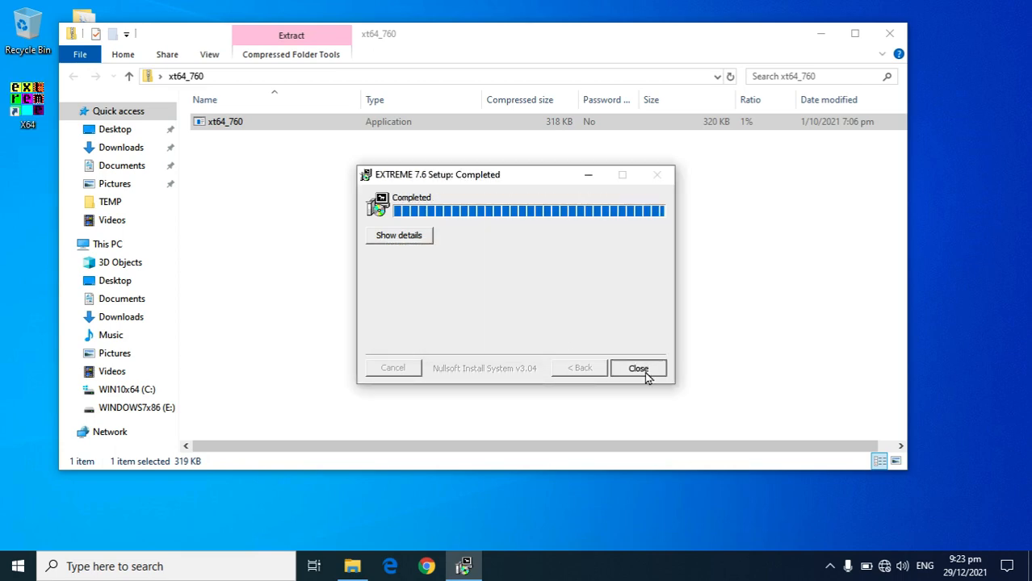
click(644, 372)
click(889, 34)
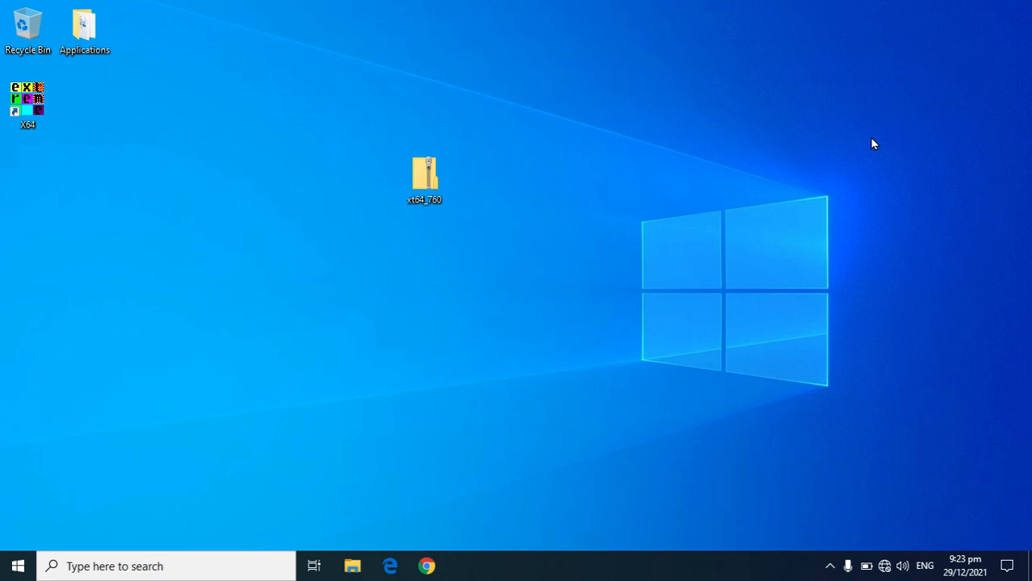
Launch X64 from its desktop shortcut to check its default window, and quit it.
double_click(23, 98)
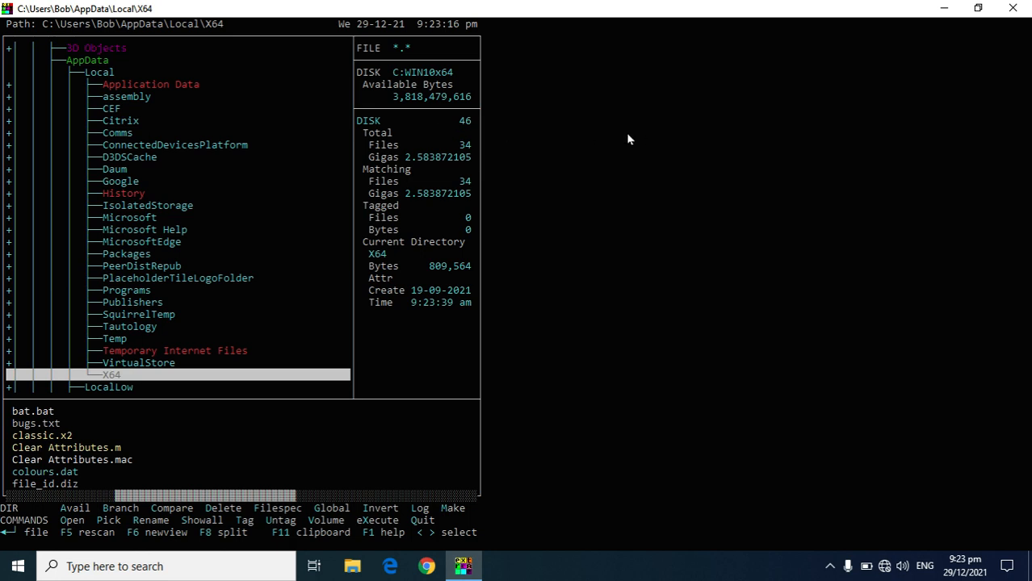
key(q)
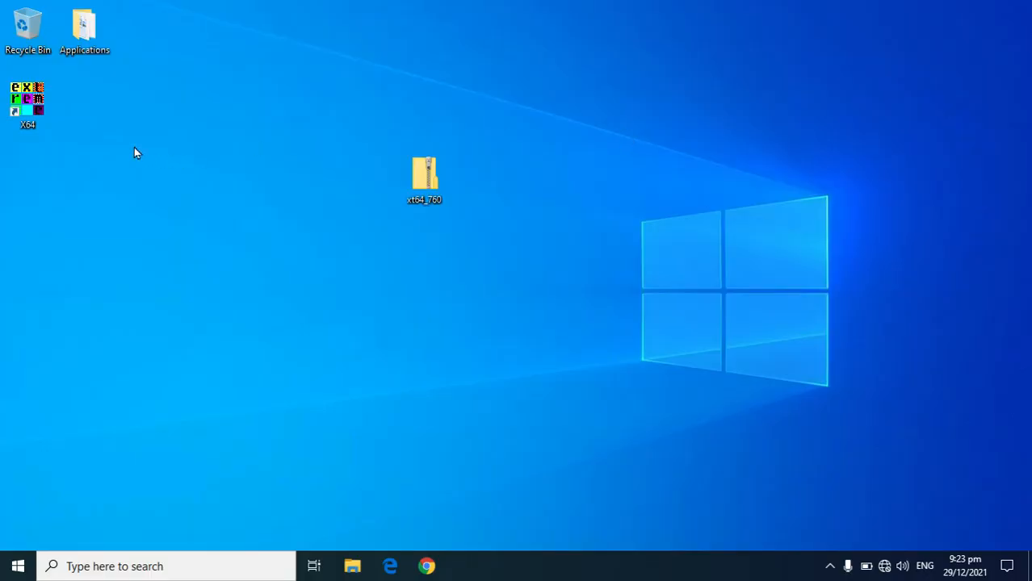
Set the X64 desktop shortcut to run in a Normal window and turn off QuickEdit Mode in its properties.
double_click(34, 105)
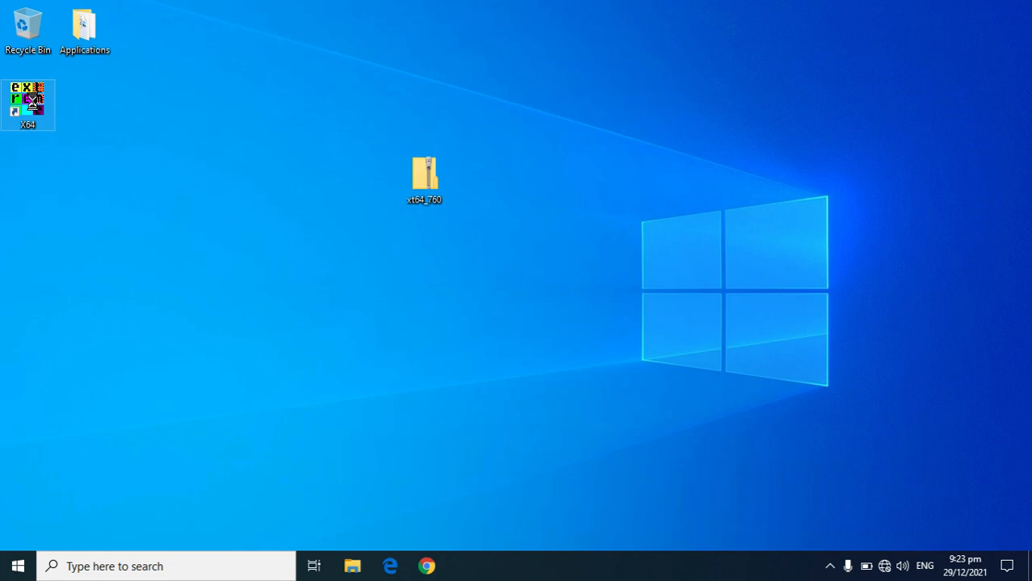
right_click(33, 103)
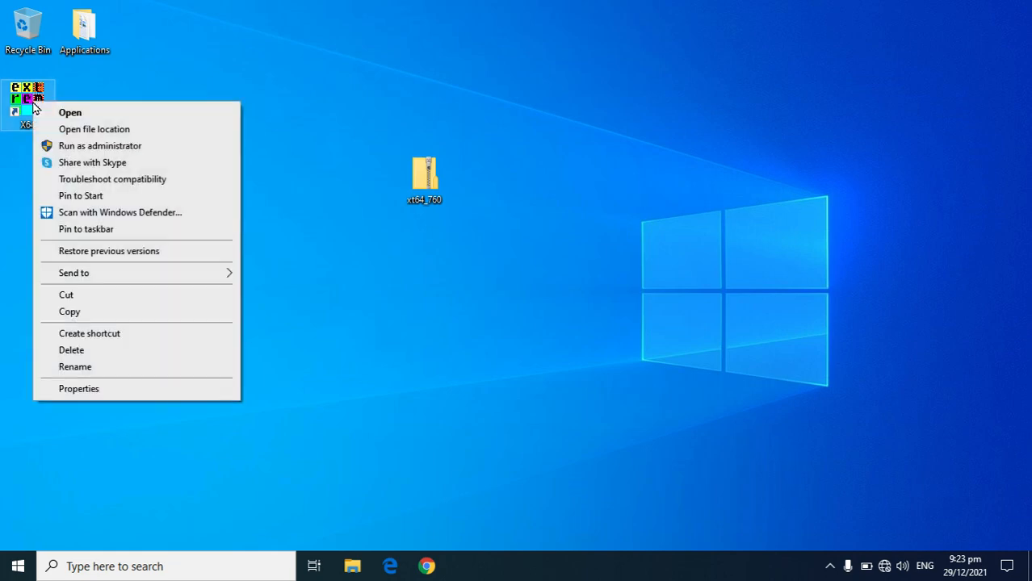
click(140, 391)
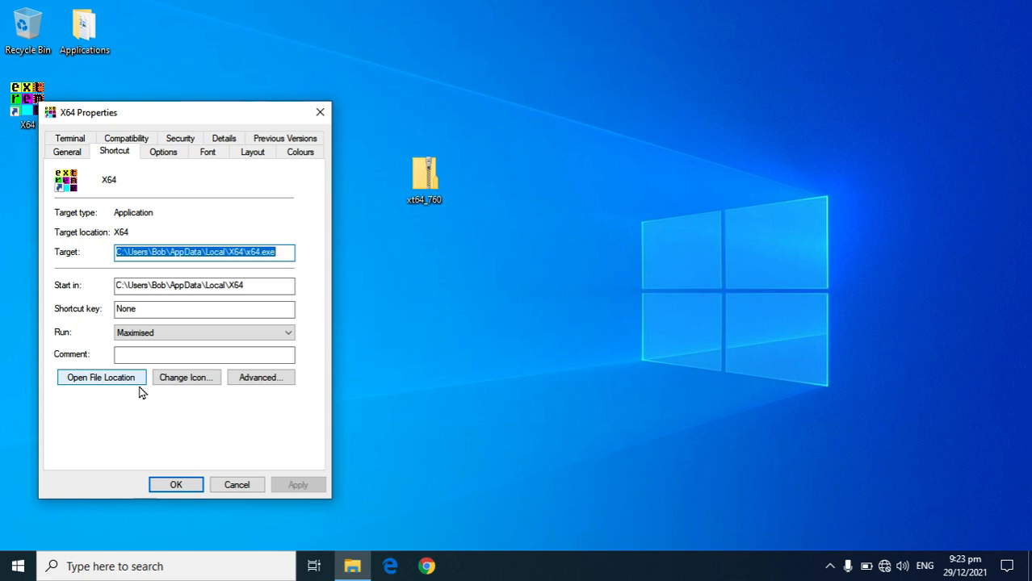
click(145, 334)
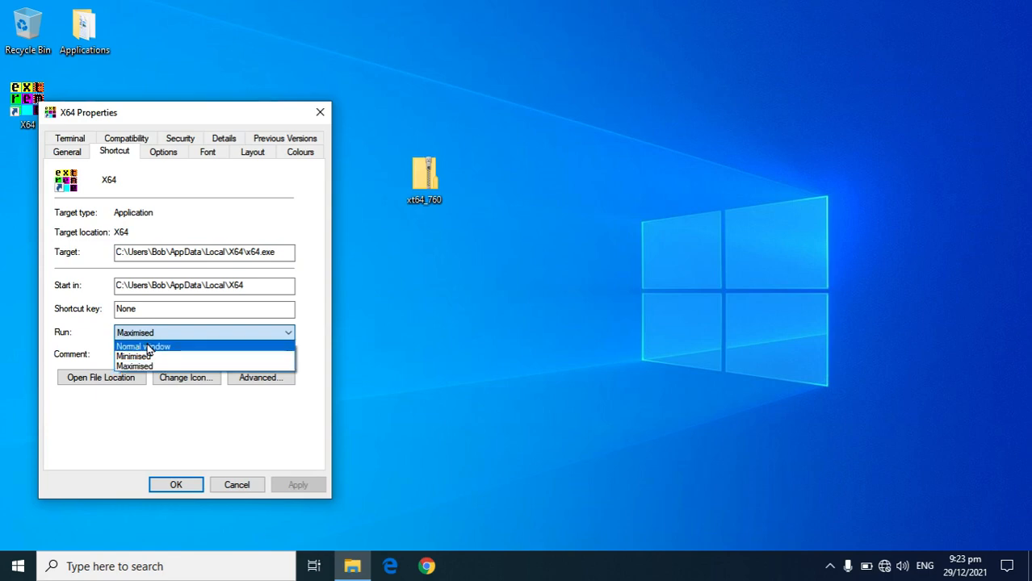
click(147, 347)
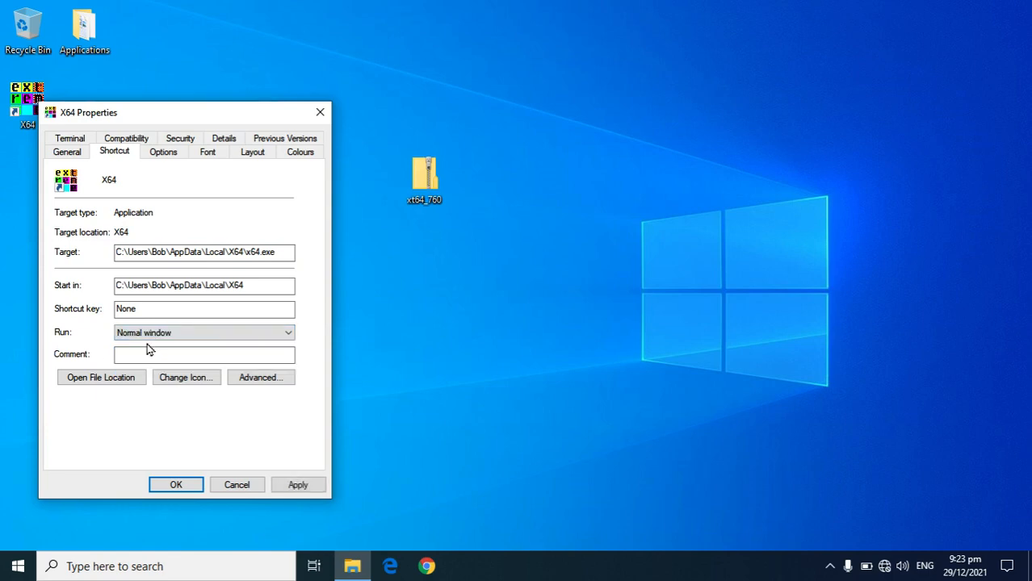
click(161, 158)
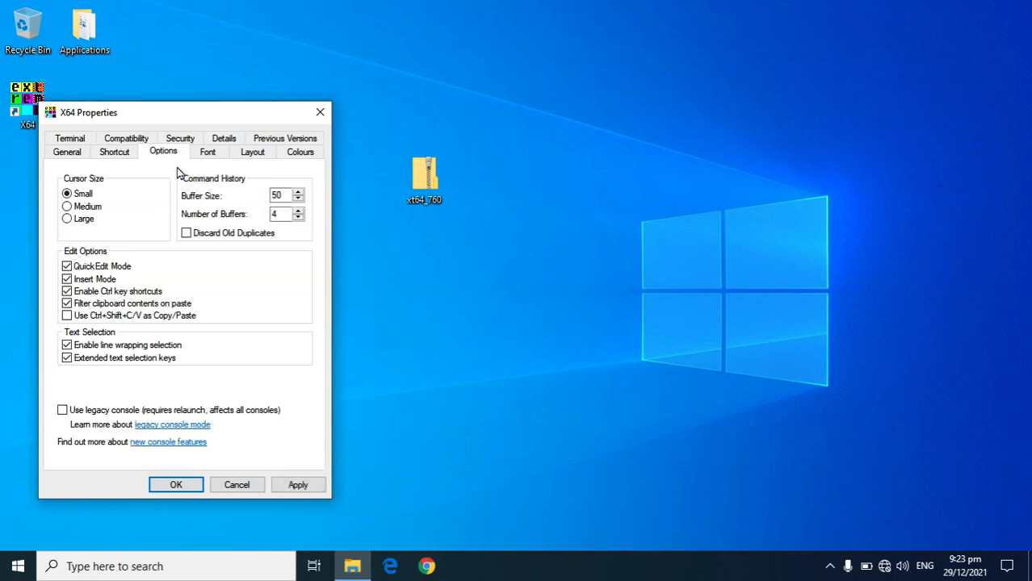
click(121, 273)
Set the shortcut's console font to Raster Fonts at size 10 x 18.
click(211, 153)
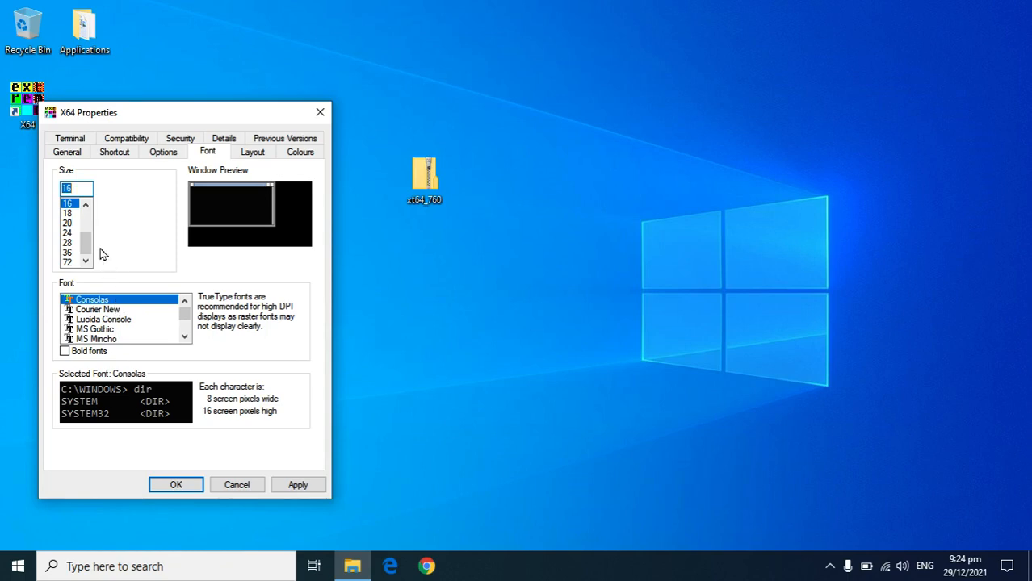
mouse_move(92, 249)
mouse_down()
mouse_move(92, 219)
mouse_move(86, 262)
mouse_move(74, 255)
mouse_up()
drag(188, 318, 191, 335)
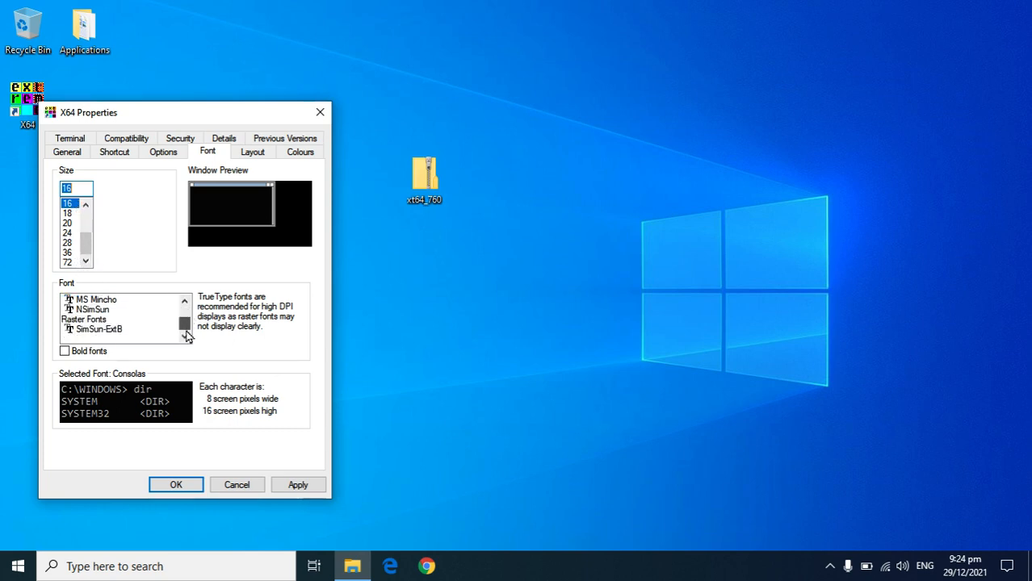
click(141, 322)
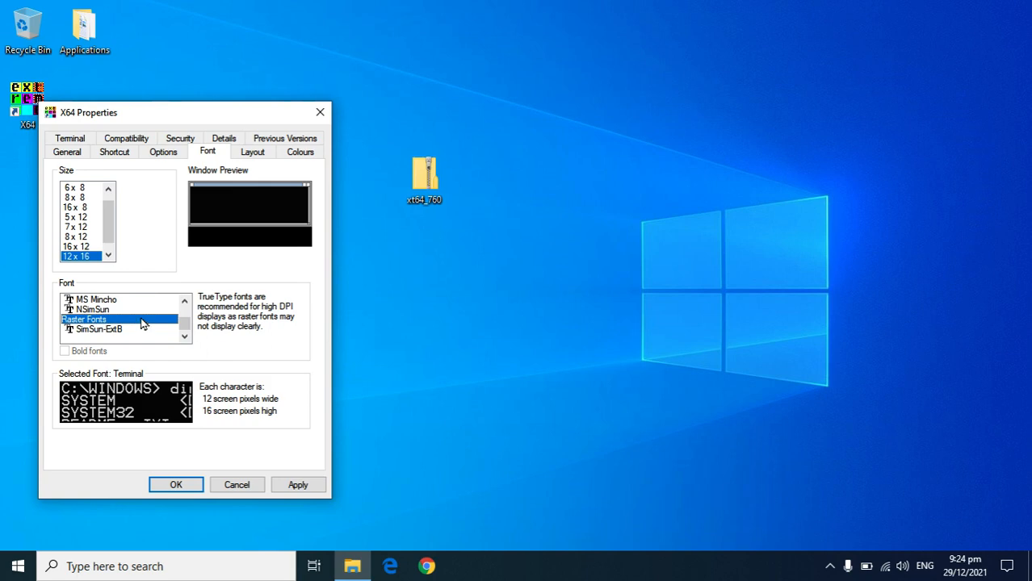
click(112, 255)
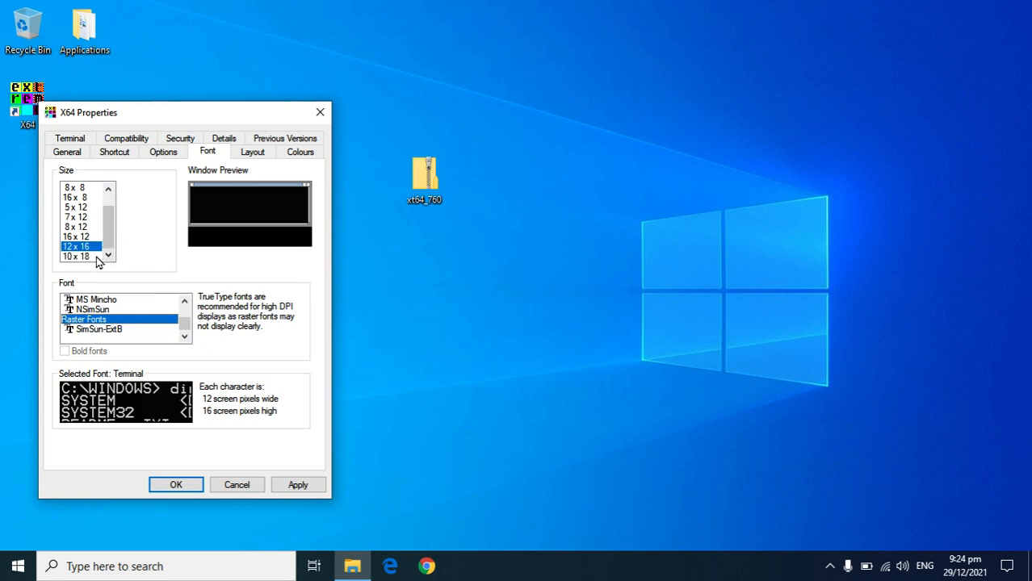
click(95, 258)
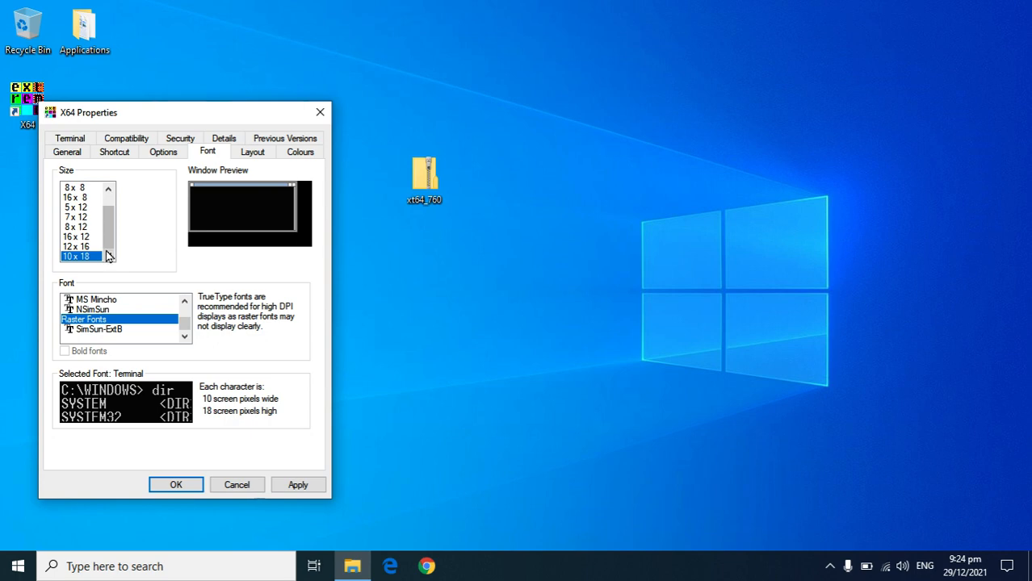
Set the shortcut's screen buffer height to 30 and save the properties.
click(249, 155)
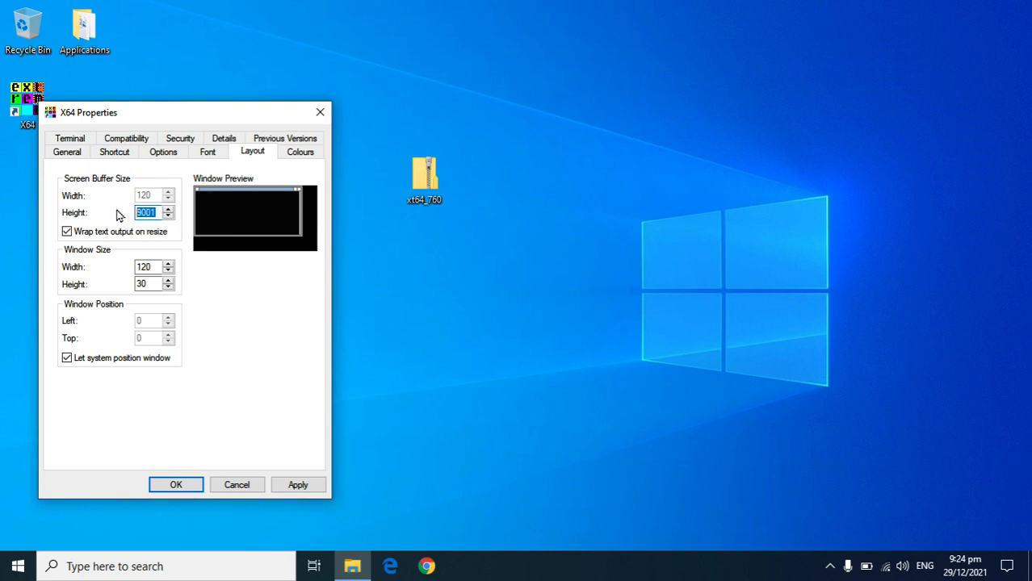
text(30)
click(193, 487)
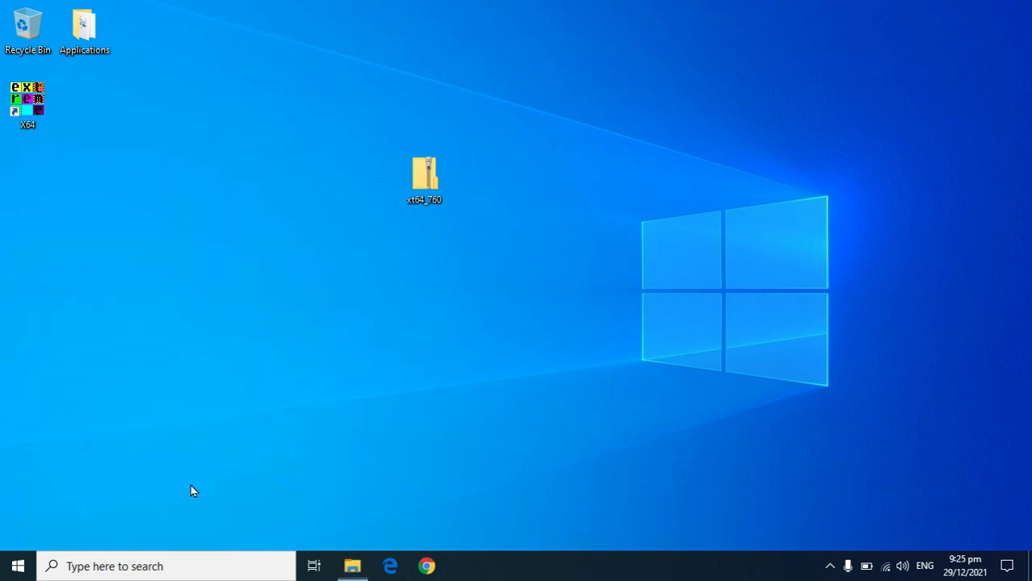
Launch X64 to check the new window settings, move its window towards the desktop's upper-left corner, and close it.
double_click(17, 105)
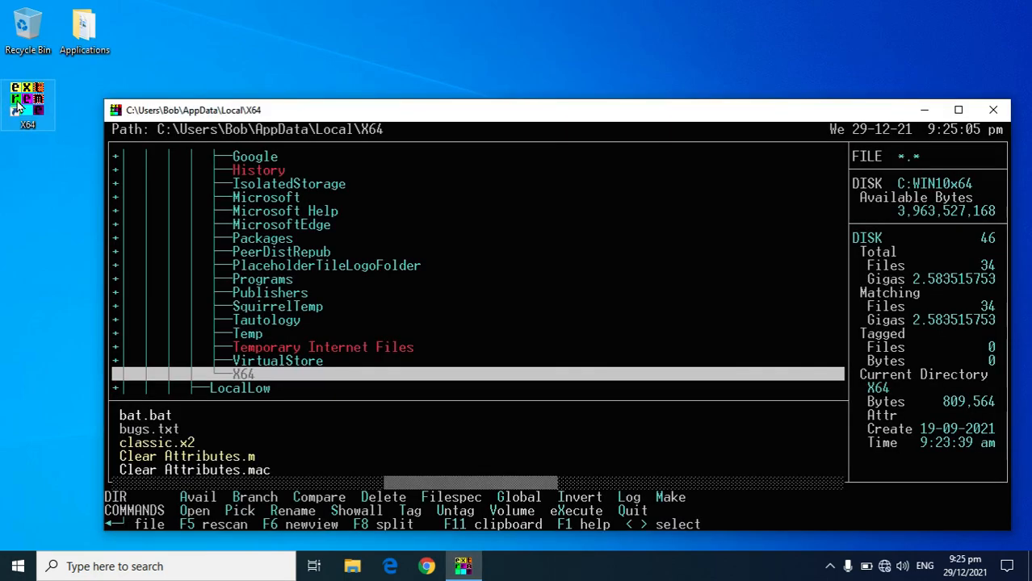
drag(231, 119, 153, 34)
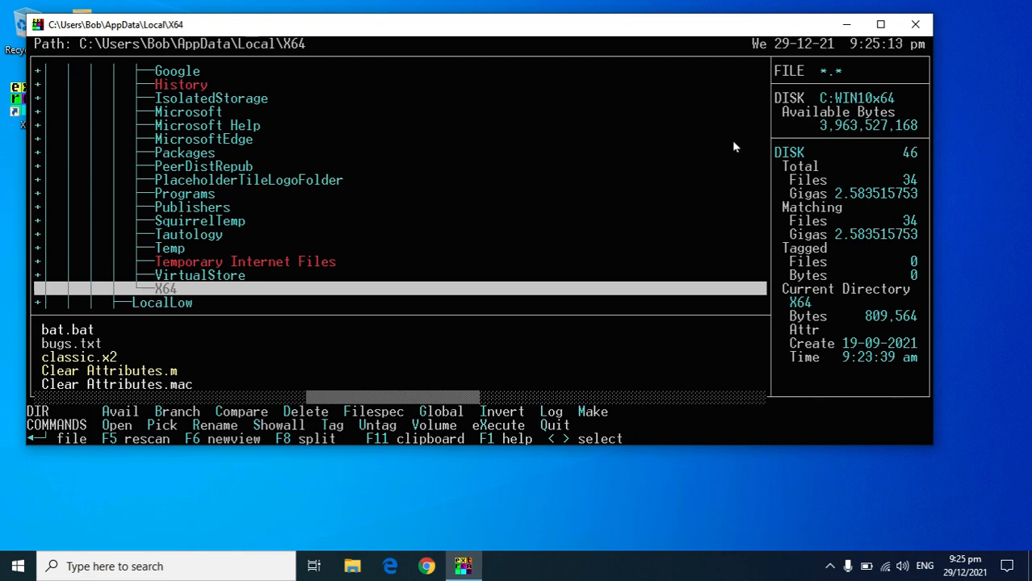
key(alt+F4)
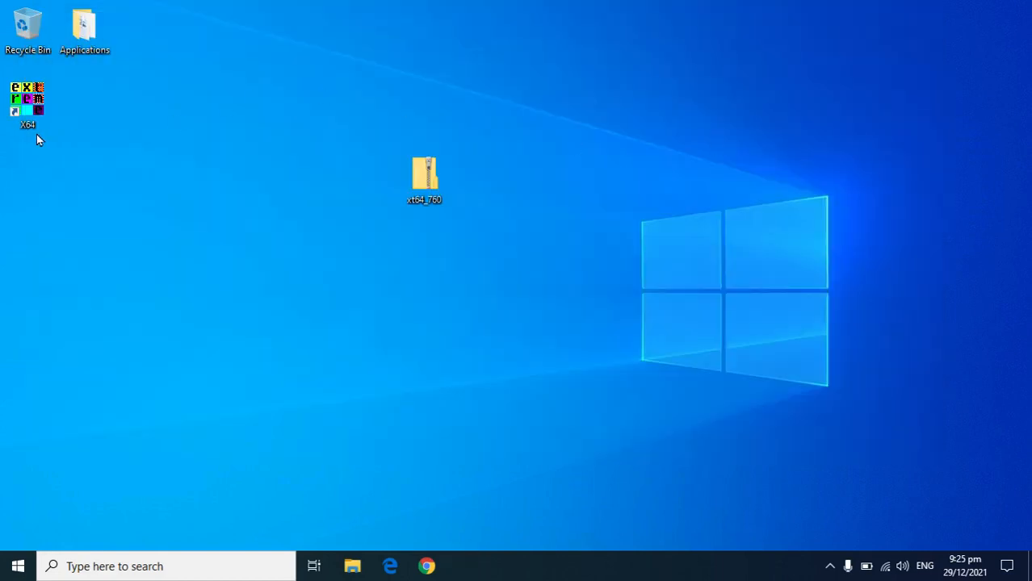
Set the window width to 80 in the X64 shortcut's layout properties and save the change.
right_click(20, 102)
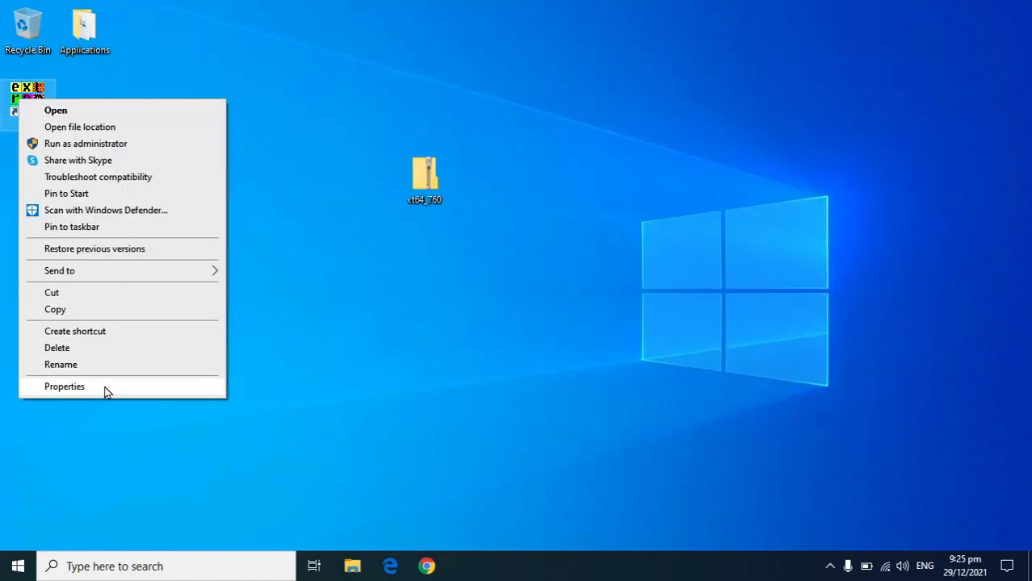
click(103, 388)
click(243, 152)
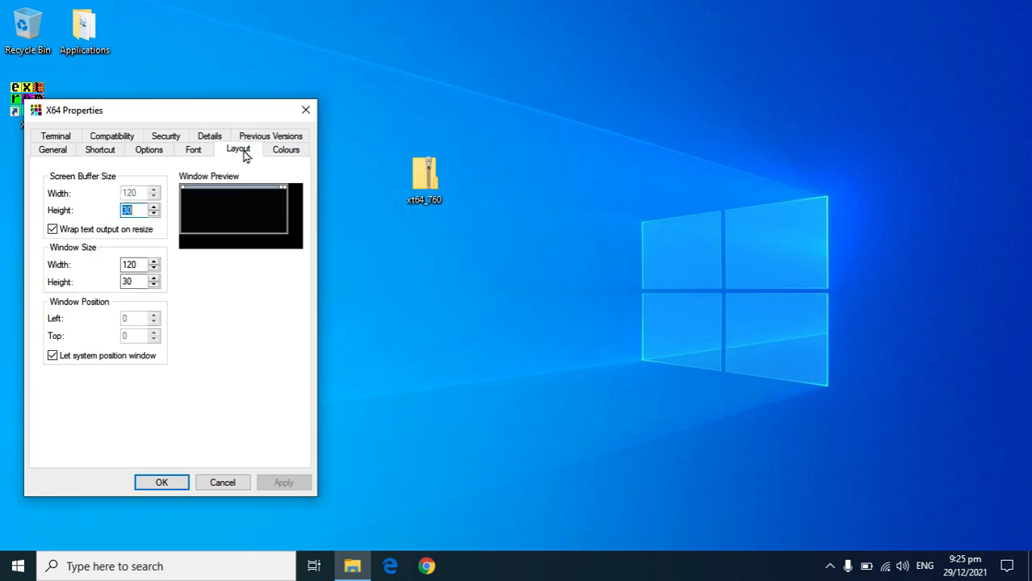
double_click(137, 265)
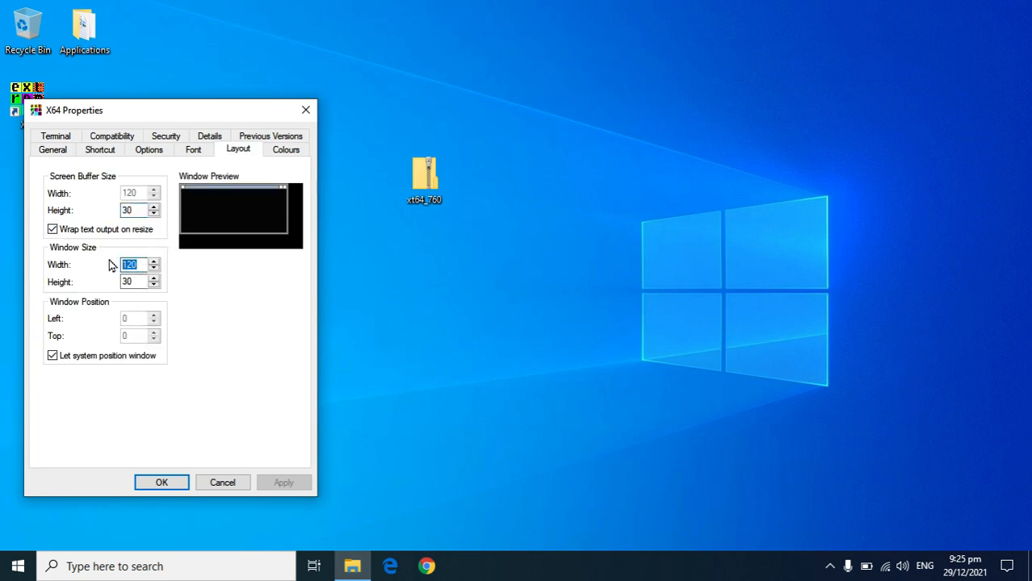
text(80)
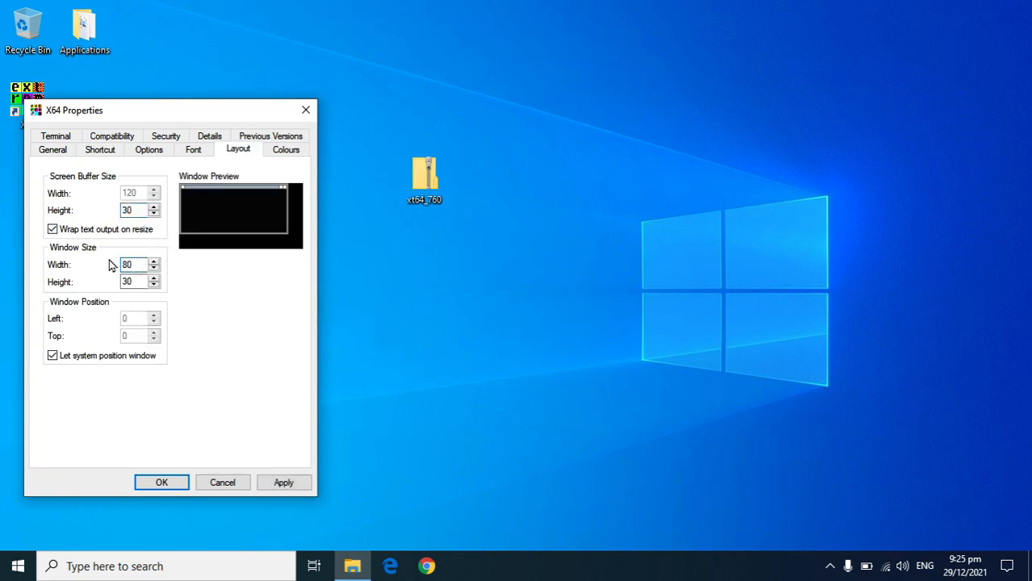
click(282, 485)
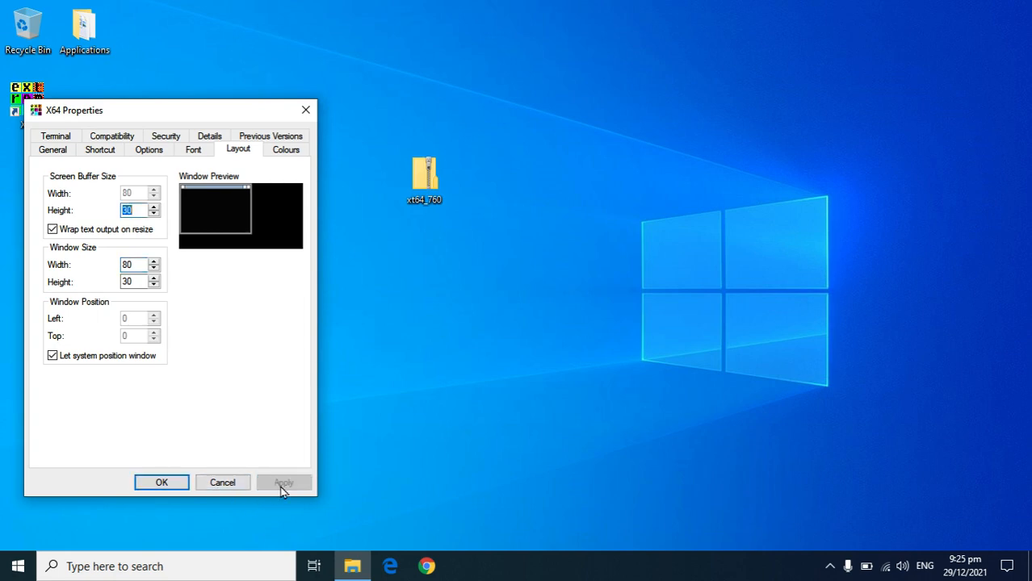
click(169, 482)
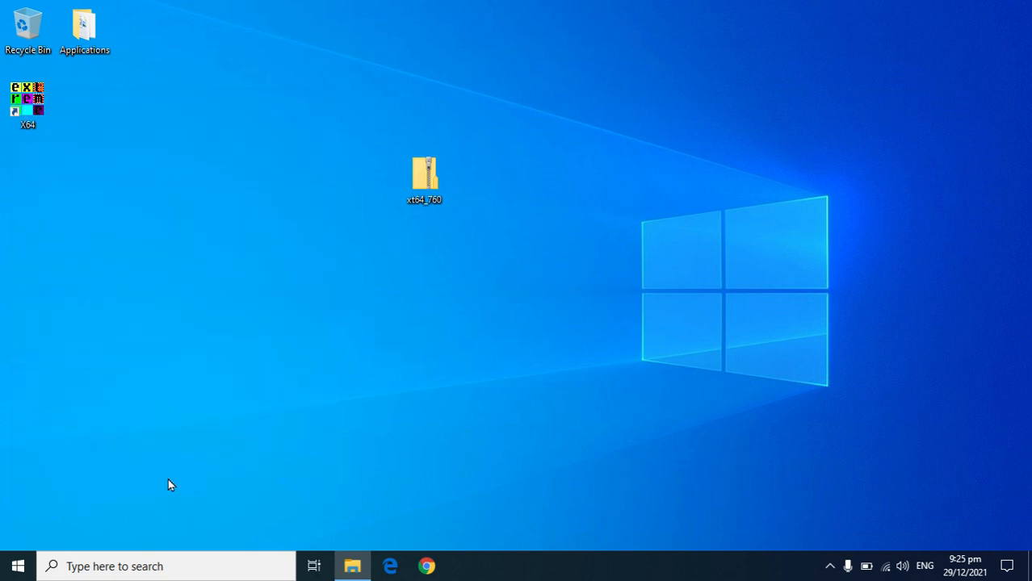
Launch X64 again and browse the directory tree up to the Program Files folders and back down to the assembly folder.
double_click(29, 100)
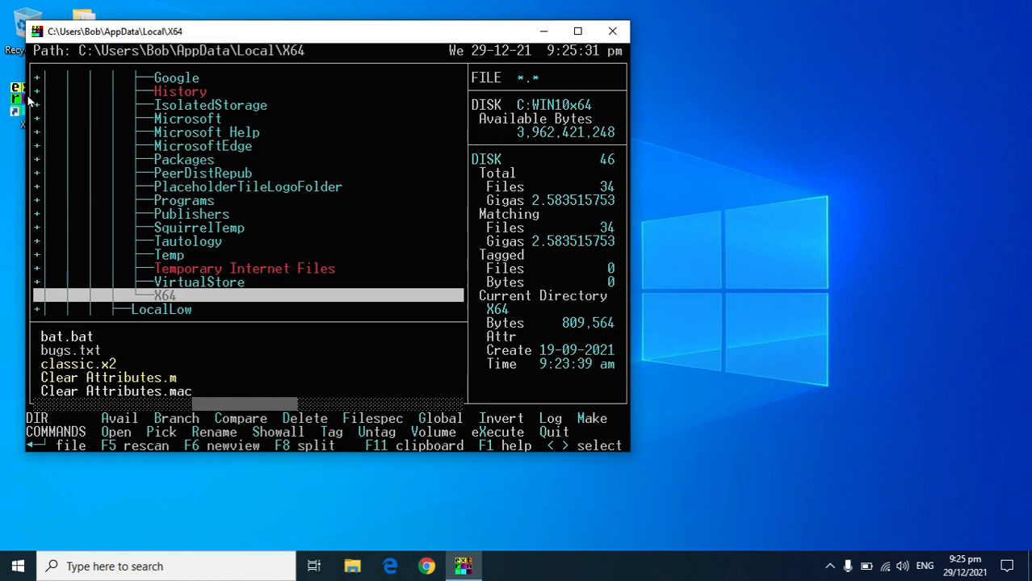
key(Up)
key(Up)
key(Up)
key(Up)
key(Up)
key(Up)
key(Up)
key(Up)
key(Up)
key(Up)
key(Up)
key(Up)
key(Up)
key(Up)
key(Up)
key(Up)
key(Up)
key(Up)
key(Up)
key(Up)
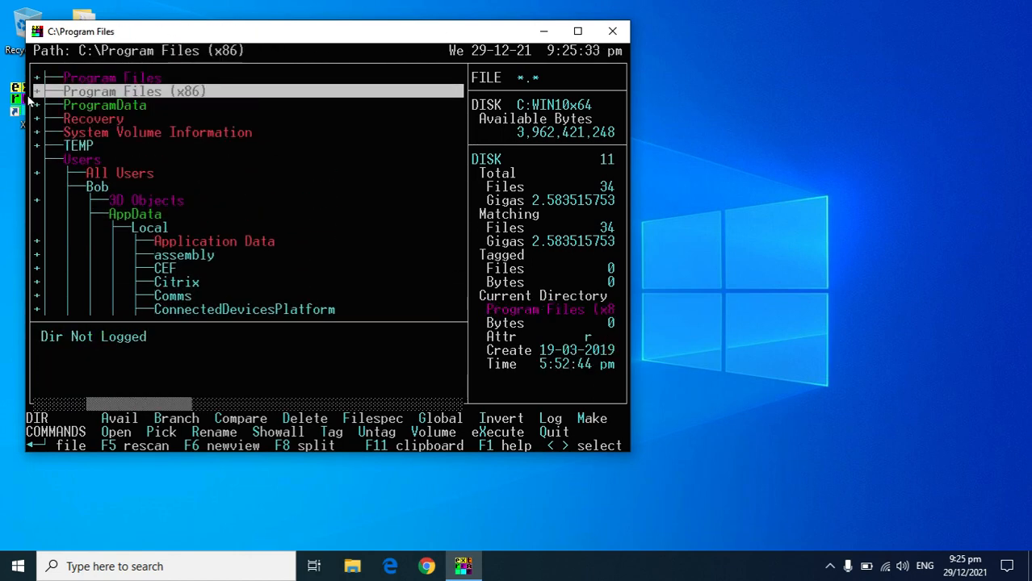
key(Up)
key(Up)
key(Down)
key(Down)
key(Down)
key(Down)
key(Down)
key(Down)
key(Down)
key(Down)
key(Down)
key(Down)
key(Down)
key(Down)
key(Down)
key(Down)
key(Down)
key(Down)
key(Down)
key(Down)
key(Down)
key(Up)
key(Up)
key(Up)
key(Up)
key(Up)
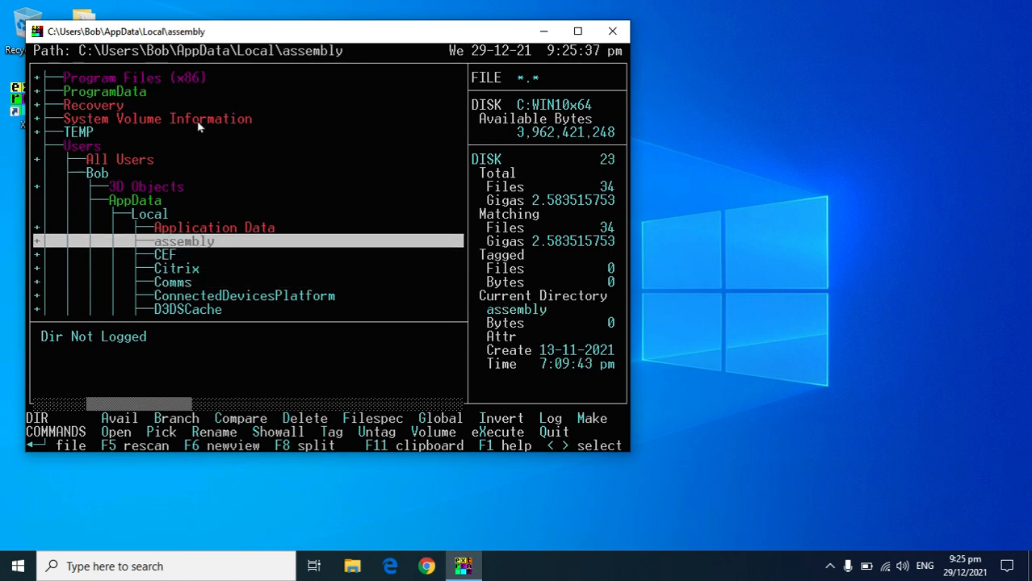
Pin X64 to the taskbar, place it before File Explorer, and return to the X64 window.
right_click(464, 567)
click(445, 516)
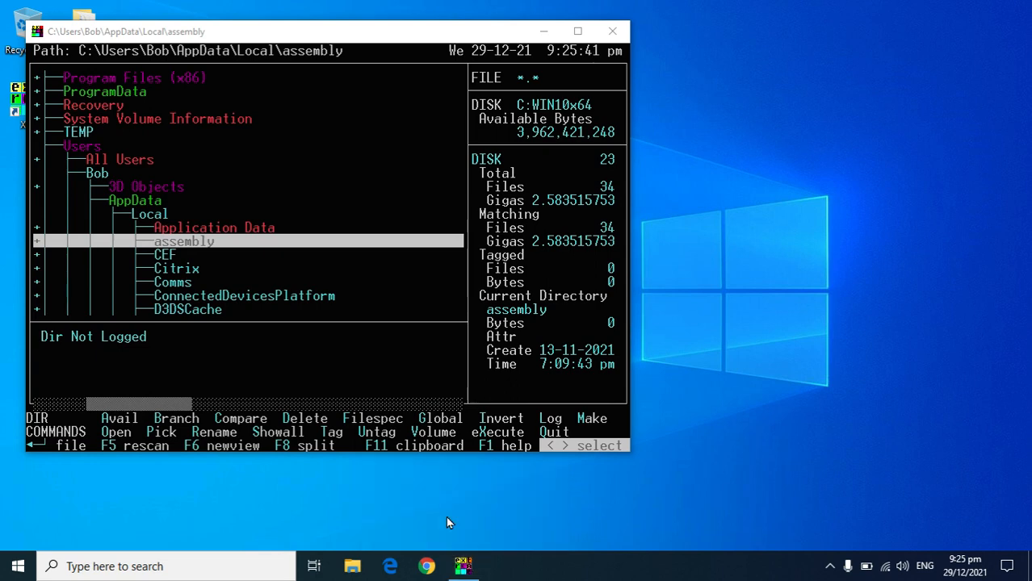
drag(464, 565, 350, 567)
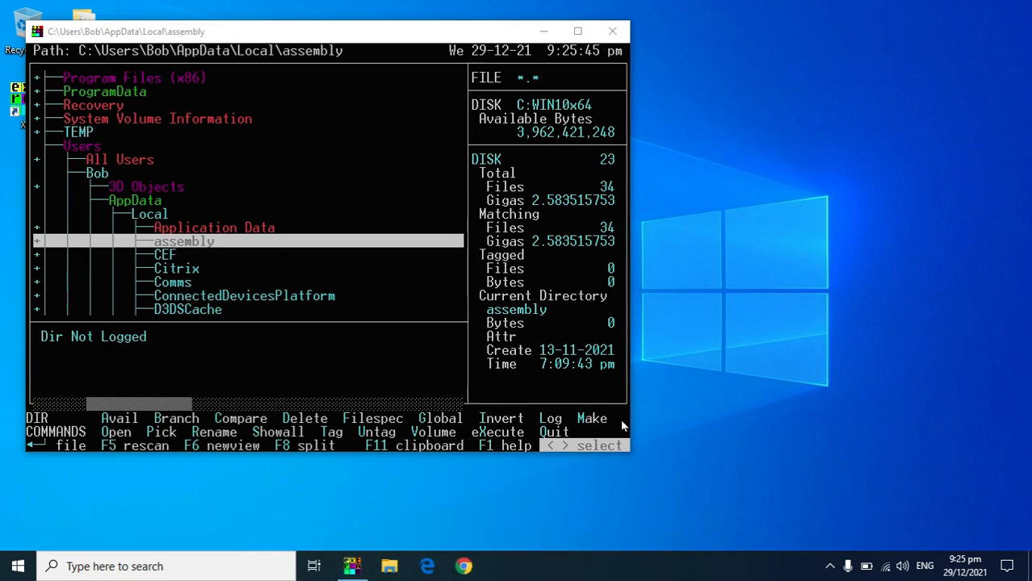
click(510, 357)
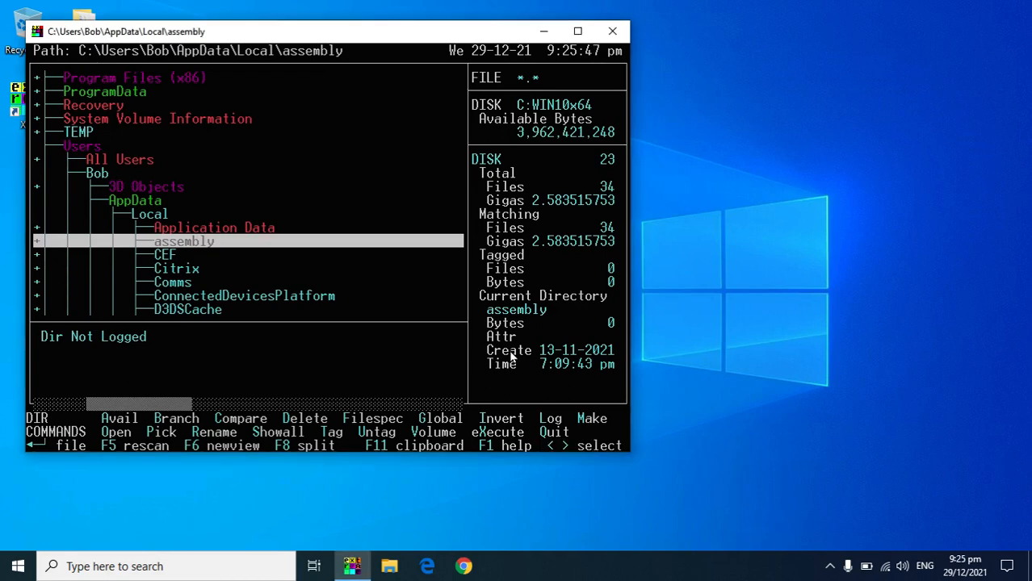
Quit X64, relaunch it from its taskbar pin to test the pin, and close it again.
key(q)
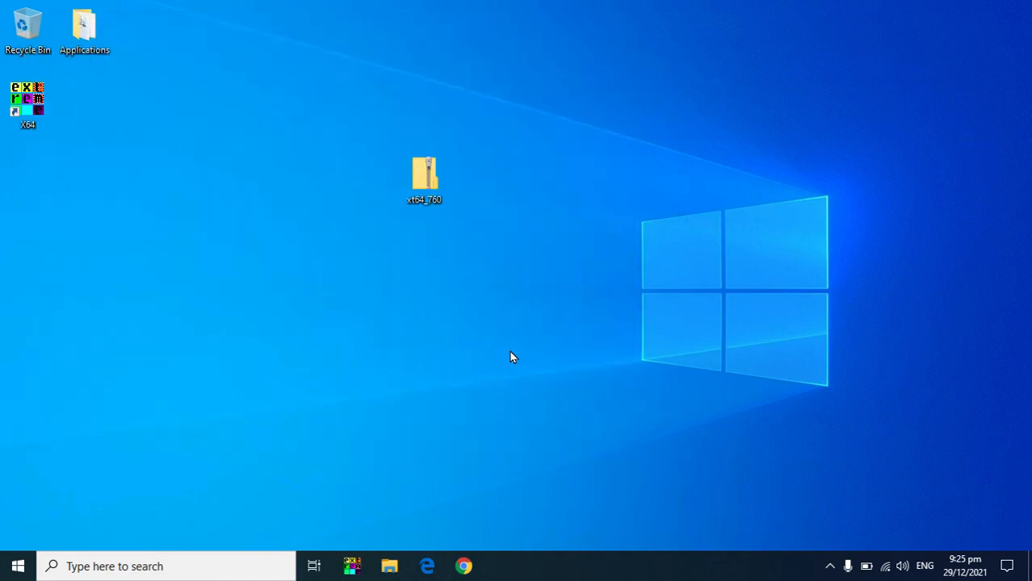
click(353, 566)
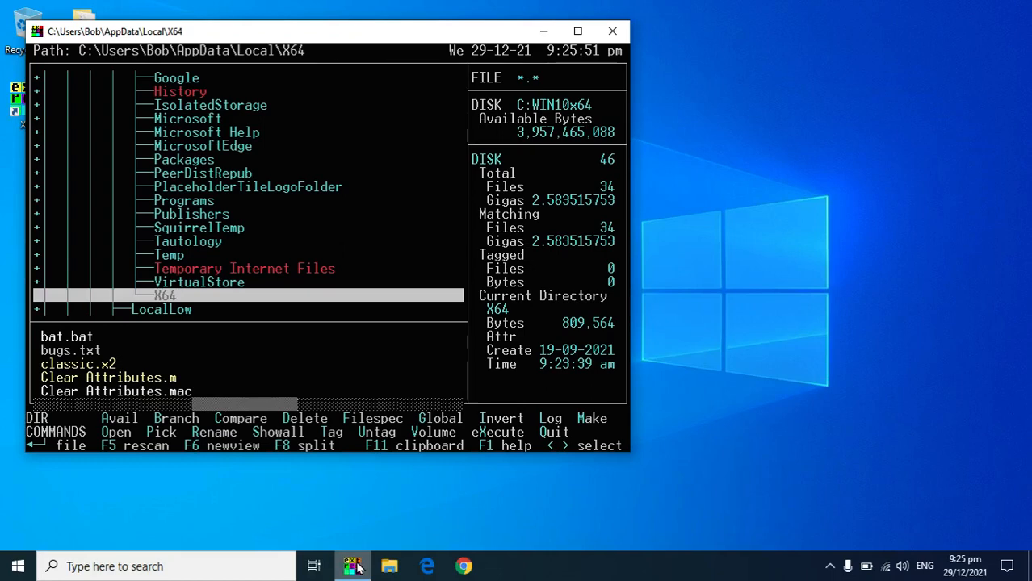
click(357, 567)
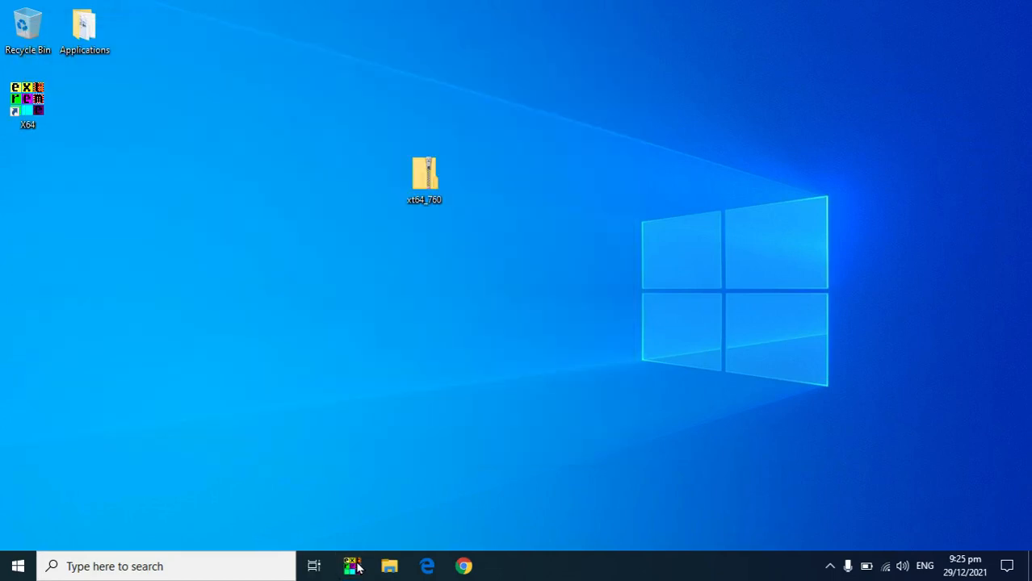
Open the properties of the pinned X64 taskbar shortcut and change its start-in folder to C:\.
right_click(357, 567)
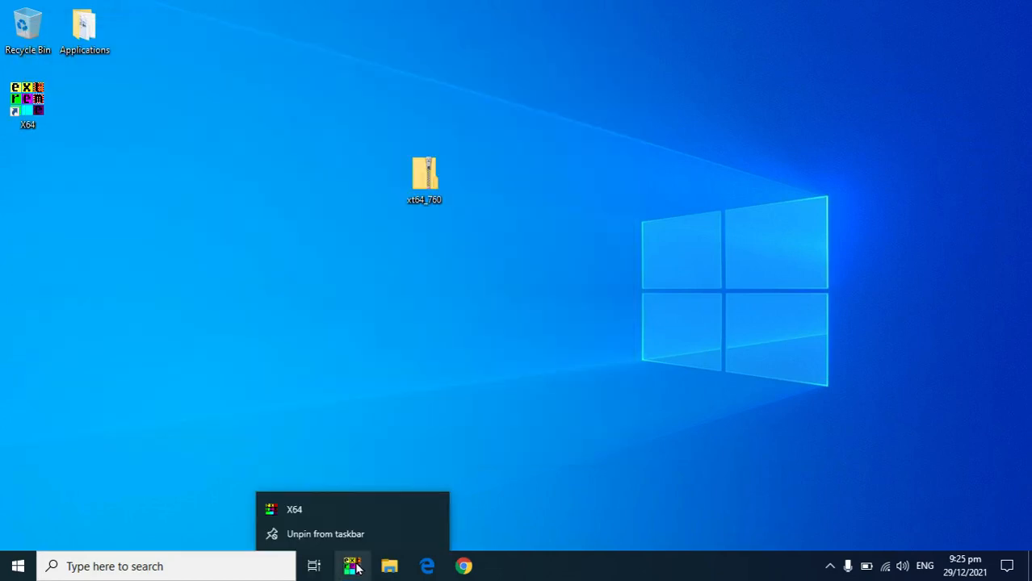
right_click(331, 512)
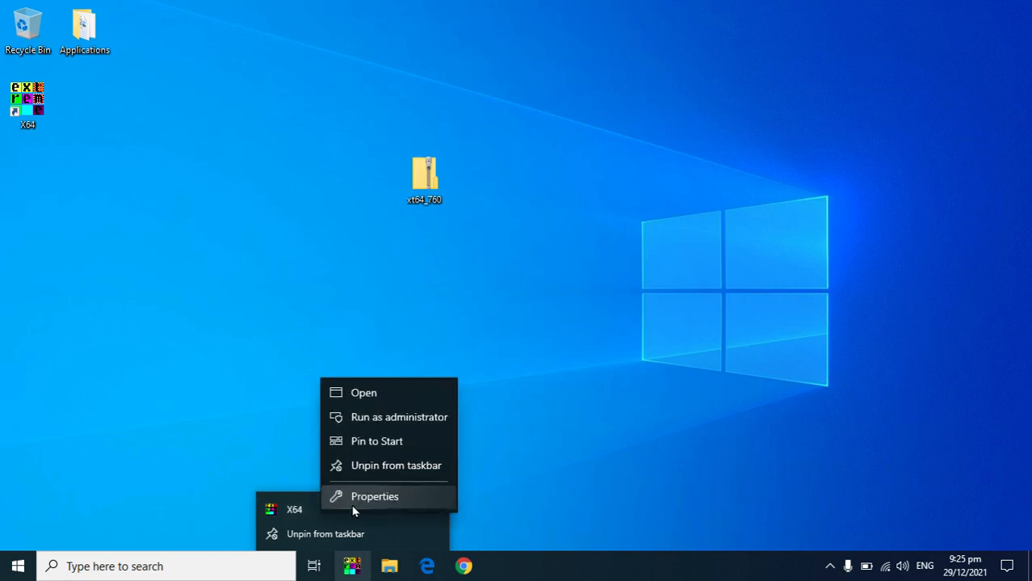
click(353, 505)
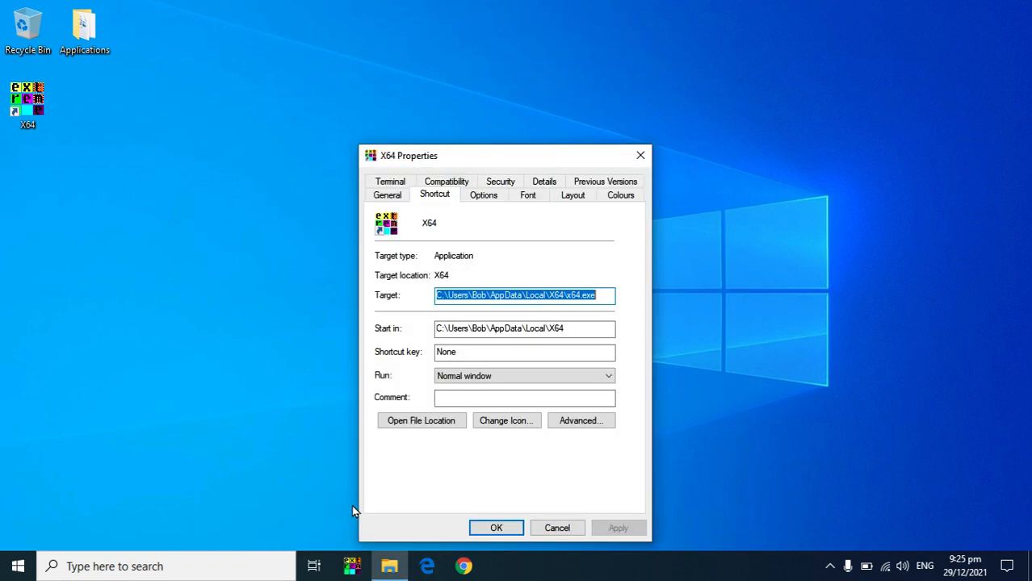
click(473, 330)
drag(447, 330, 611, 329)
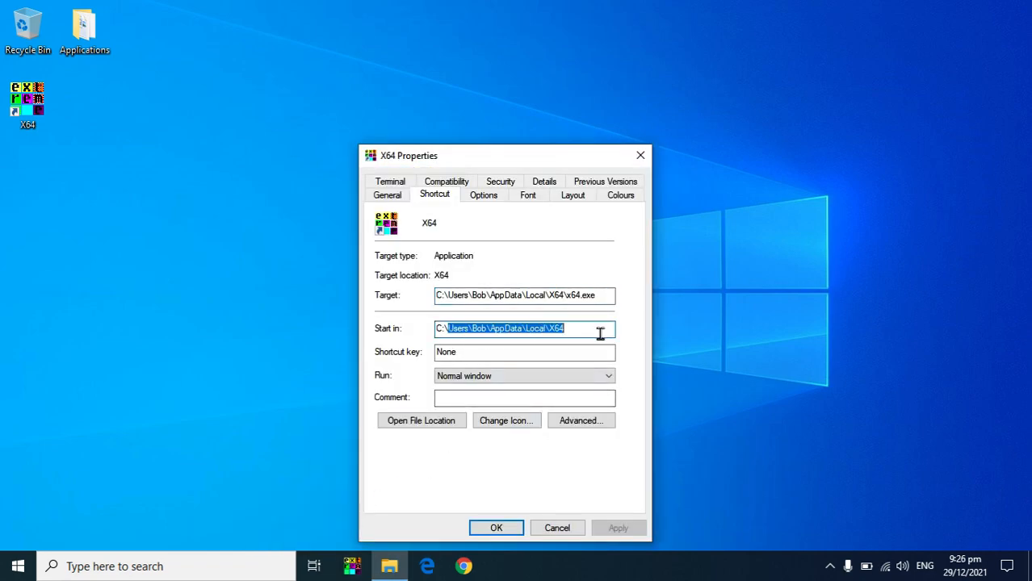
key(BackSpace)
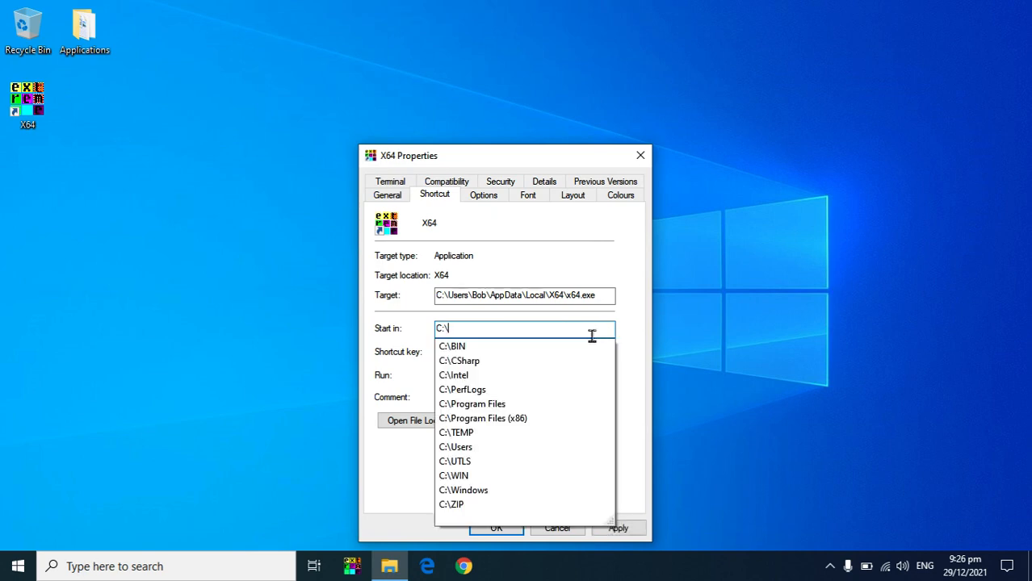
click(404, 314)
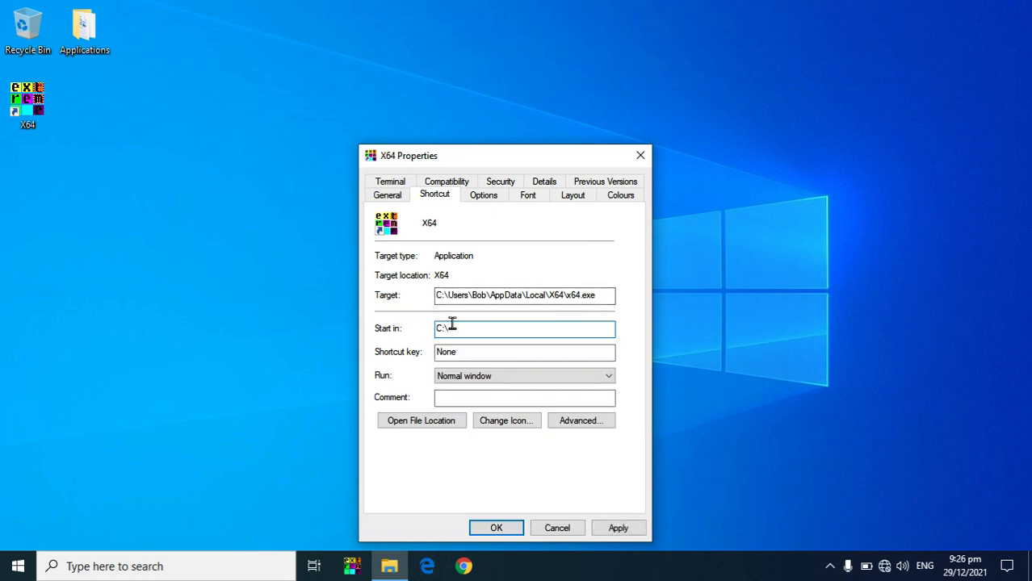
Assign Ctrl+Alt+X as the pinned shortcut's shortcut key, save the properties, and launch X64 from the taskbar to check the start folder.
click(494, 354)
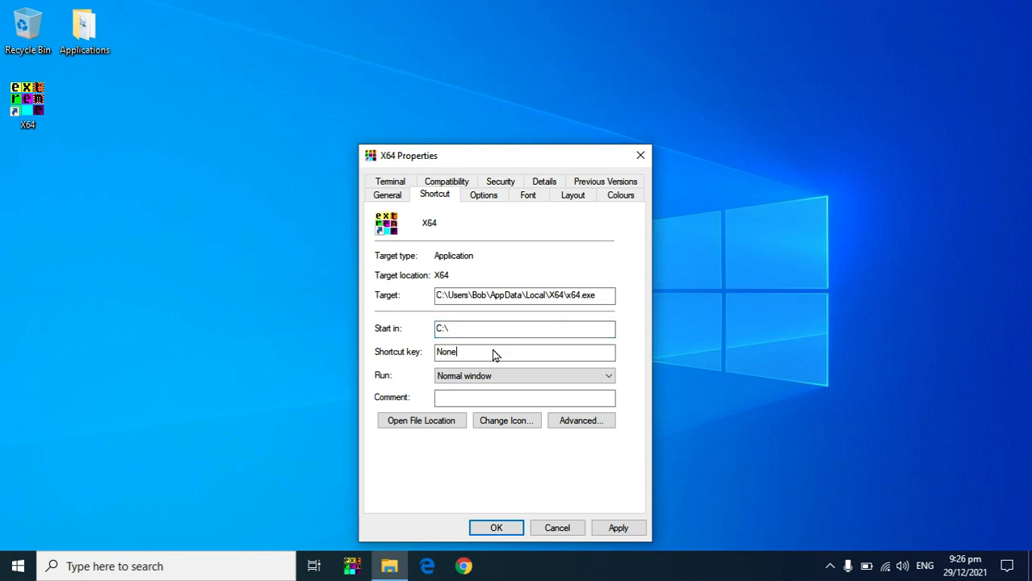
key(ctrl+alt+x)
click(617, 530)
click(494, 530)
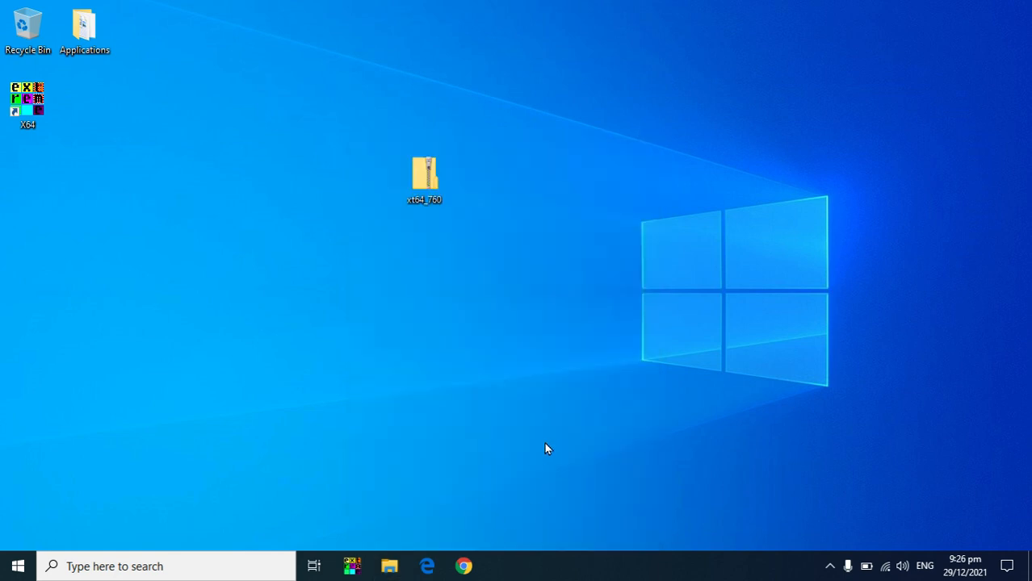
click(361, 566)
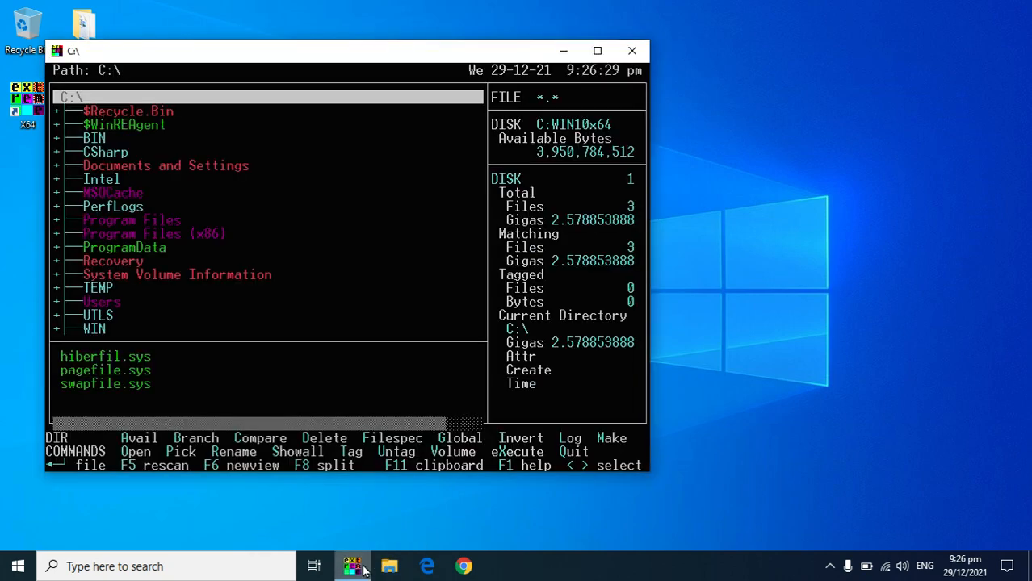